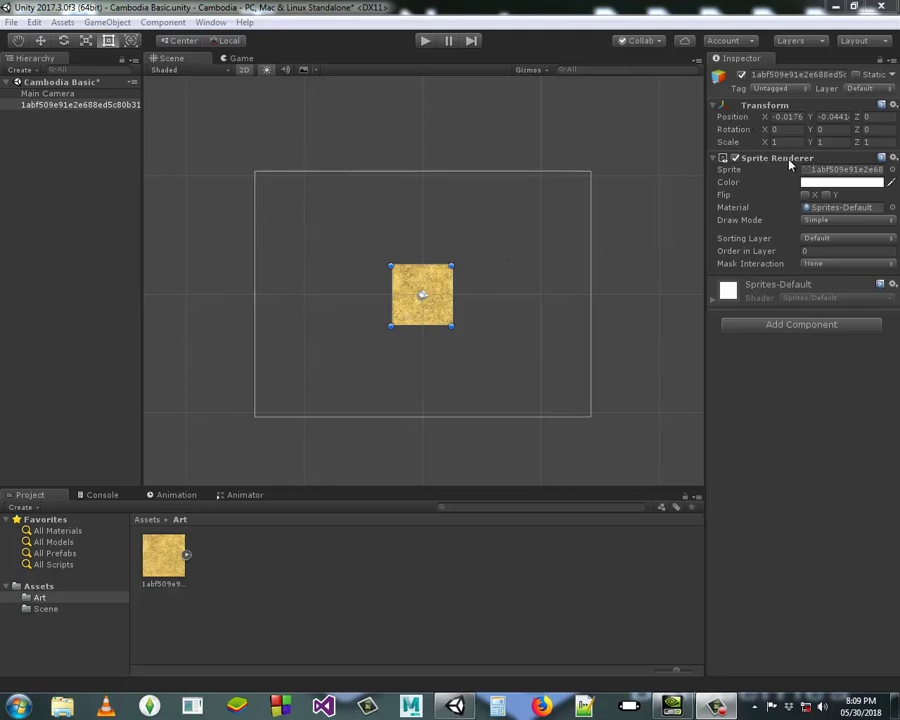
Step: Delete the sprite object made from the Art texture, leaving only Main Camera
click(83, 105)
key(Delete)
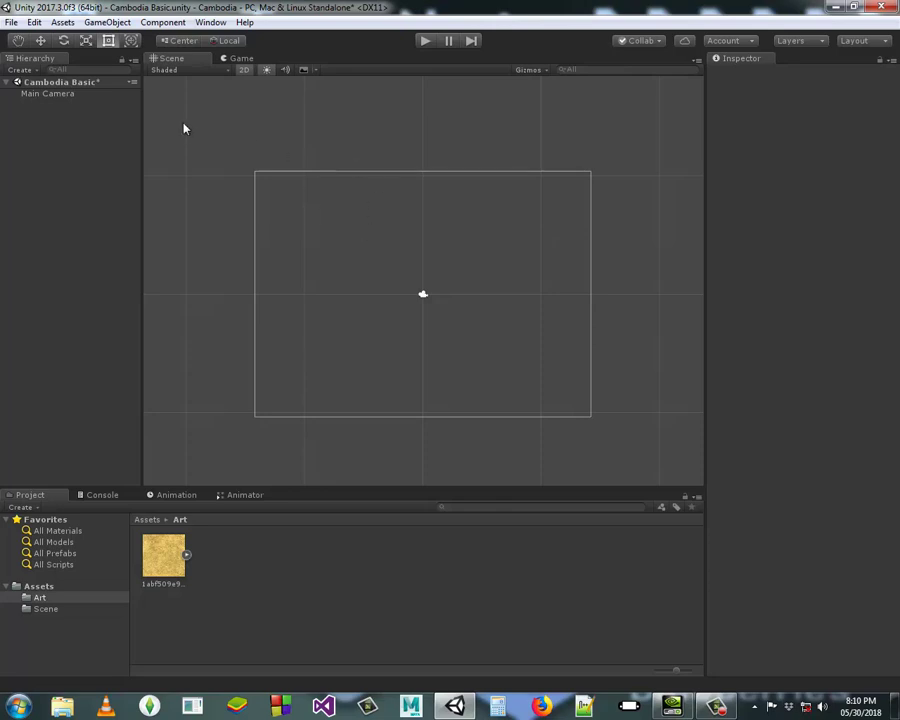
Step: Create an empty GameObject, with only a Transform, beside Main Camera
click(110, 23)
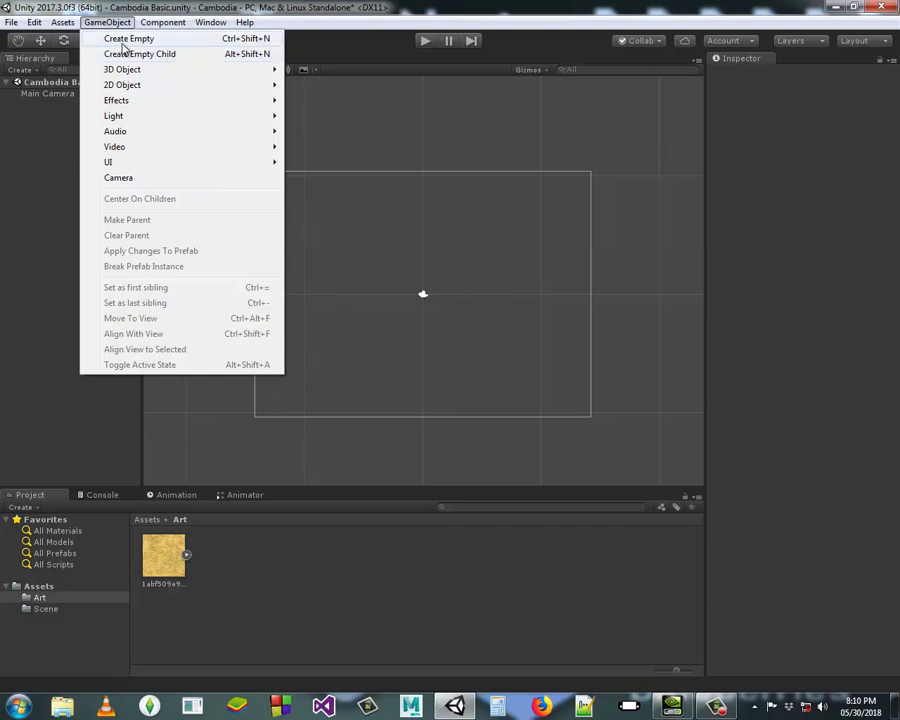
click(122, 41)
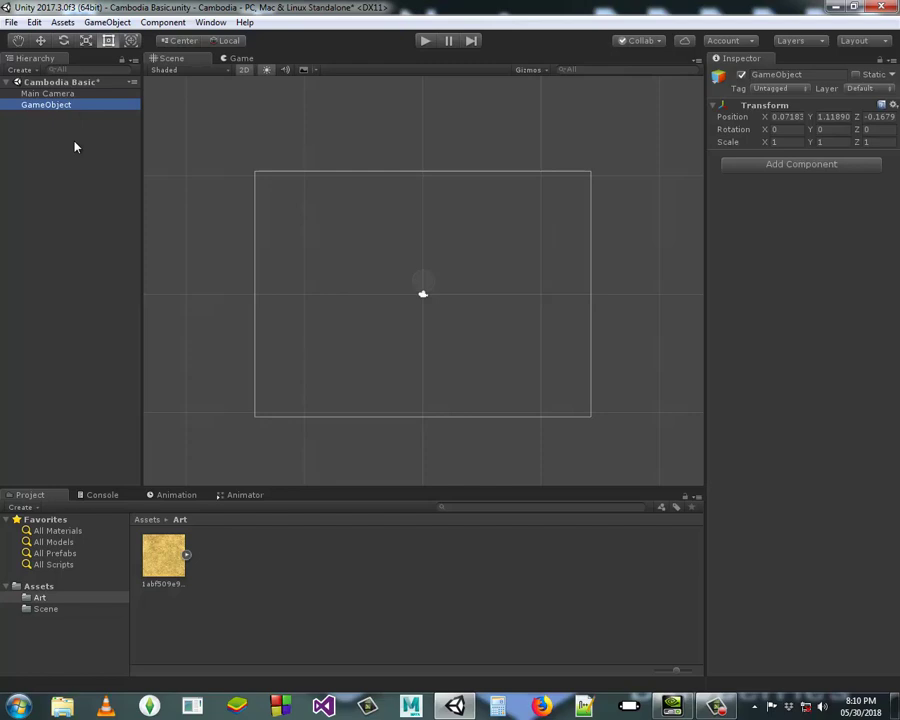
Step: Rename the new empty GameObject to 'Cambodia'
key(F2)
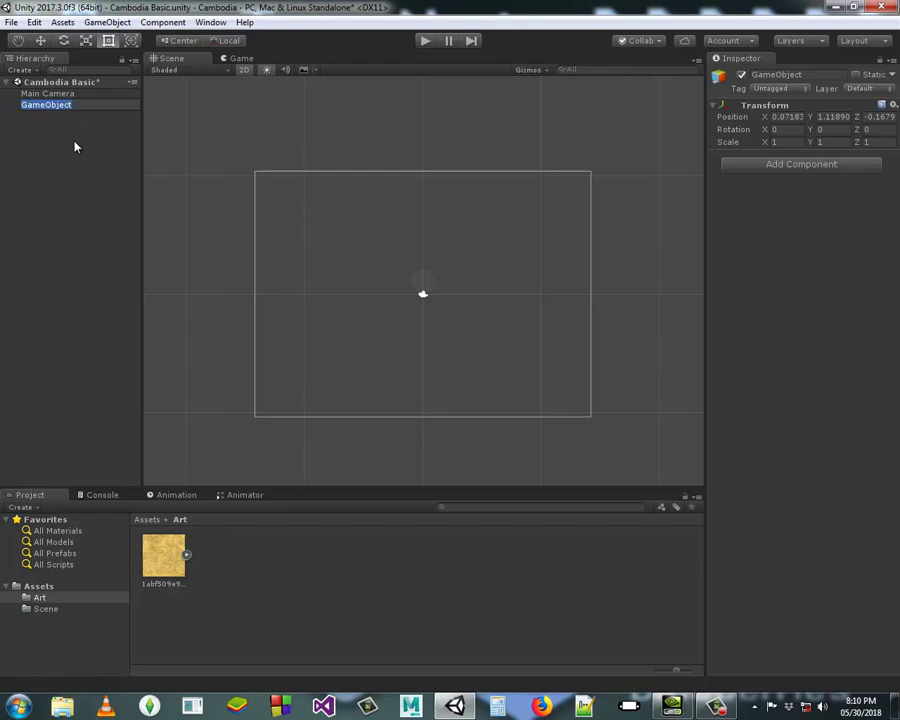
text(Cambod)
text(ia)
key(Return)
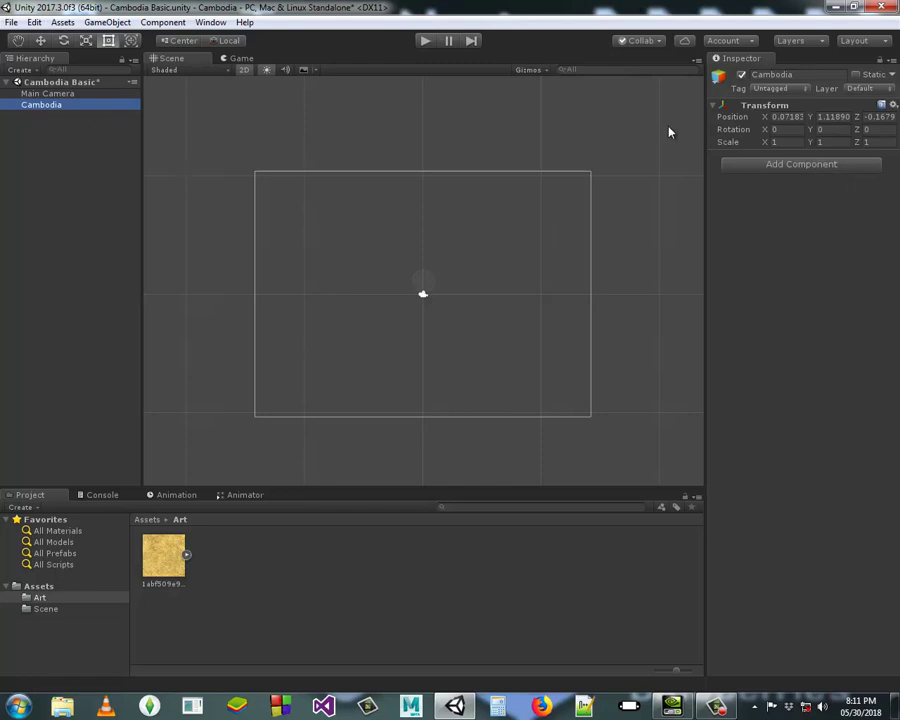
Step: Add a Sprite Renderer component to Cambodia by searching 'sprit', leaving its Sprite slot empty
click(790, 170)
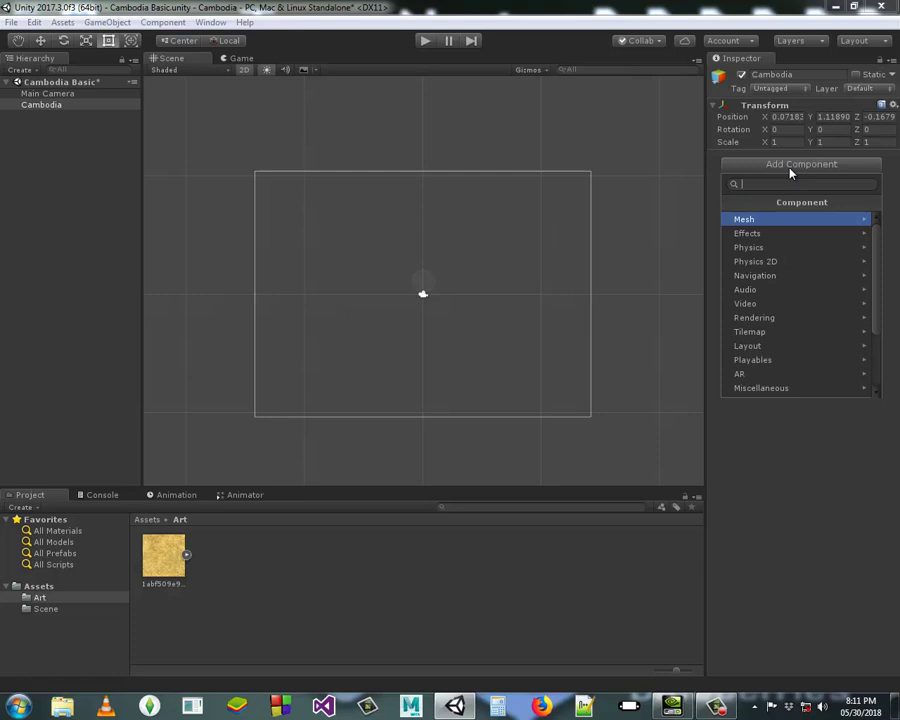
click(779, 319)
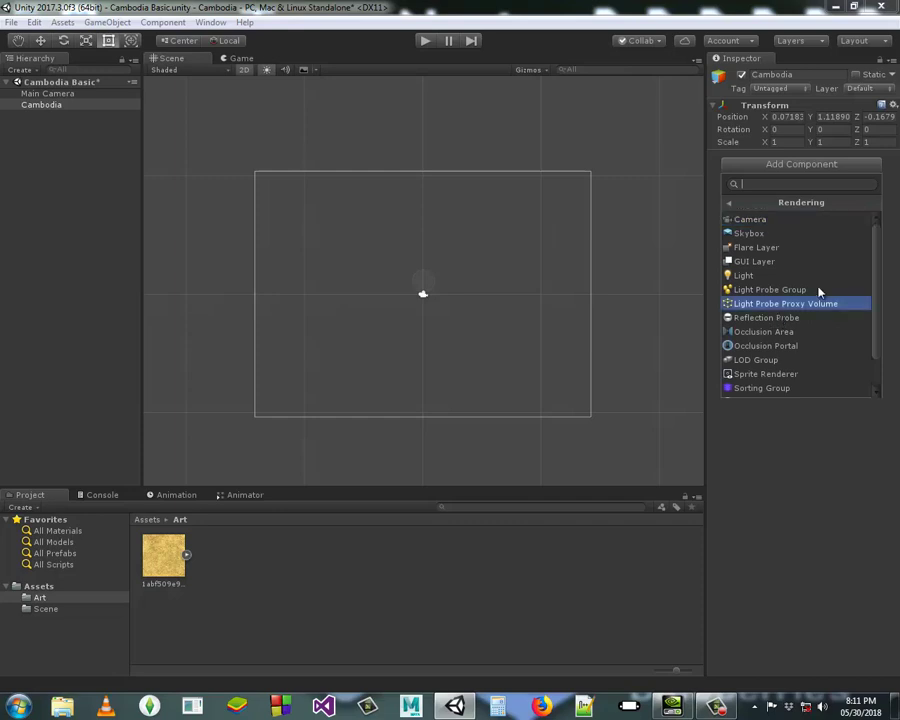
scroll(789, 226, down, 2)
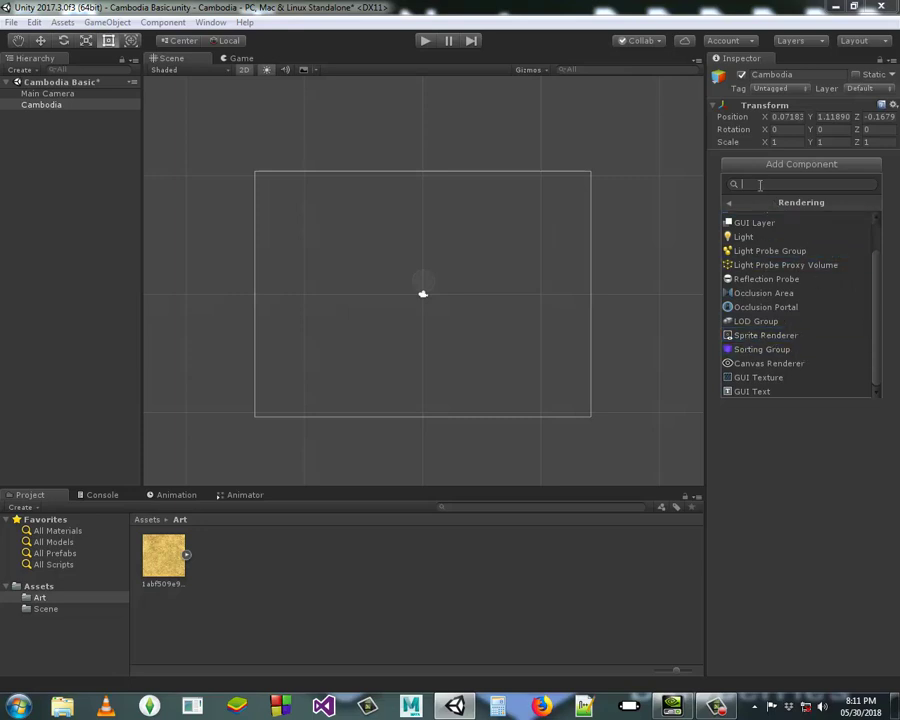
text(sprit)
key(Down)
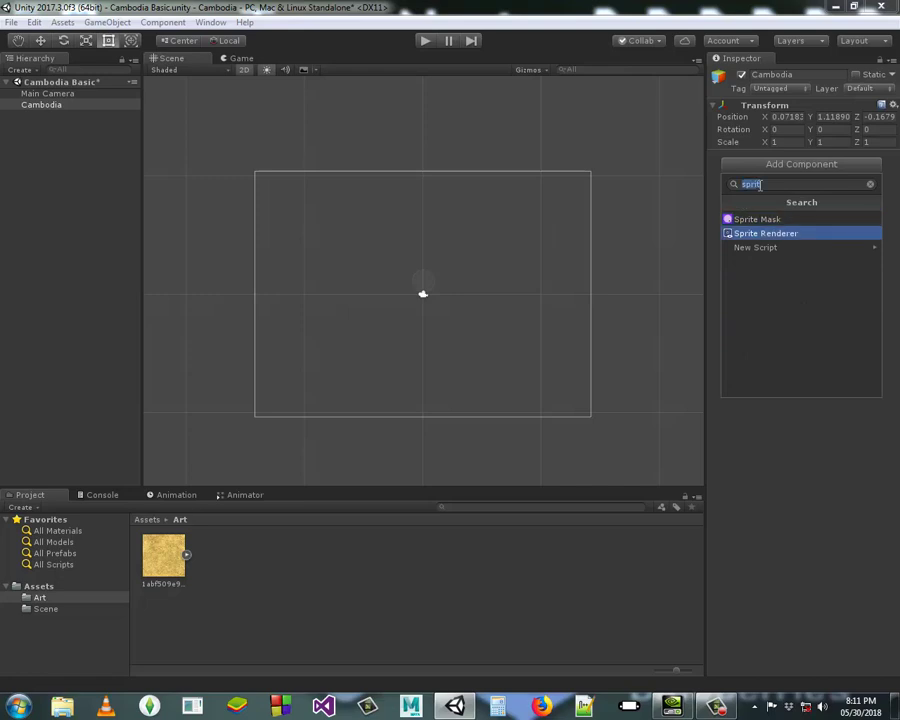
click(766, 235)
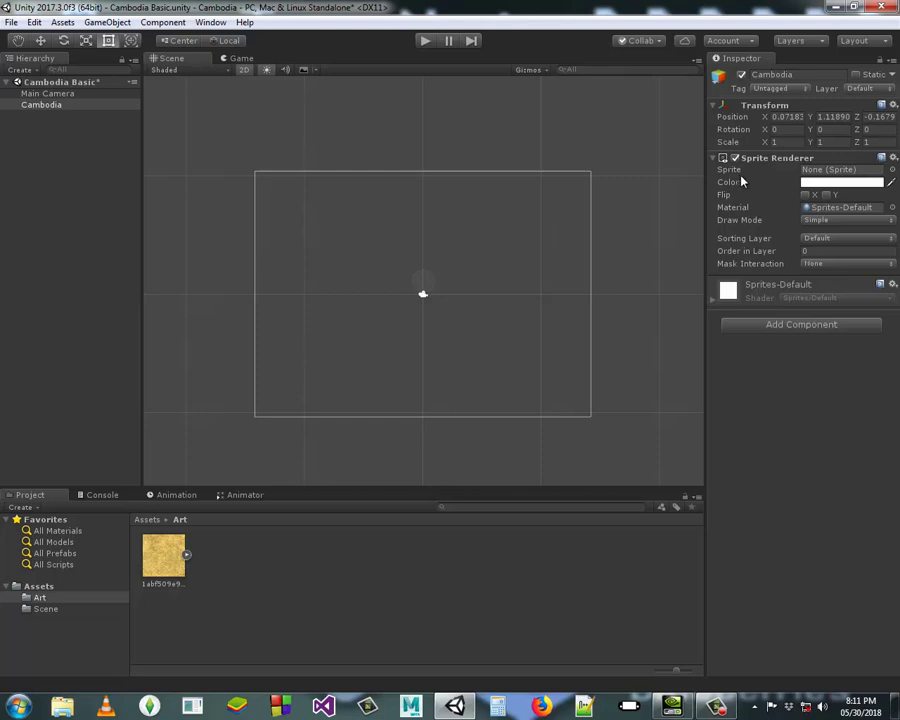
Step: Remove the Sprite Renderer from Cambodia so only its Transform remains
click(894, 161)
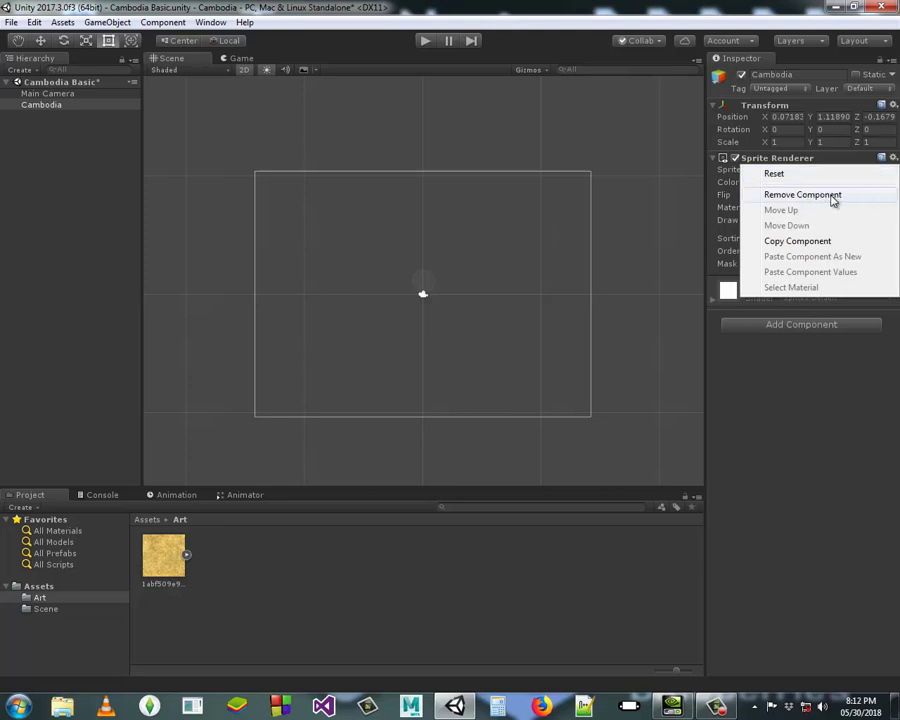
click(832, 196)
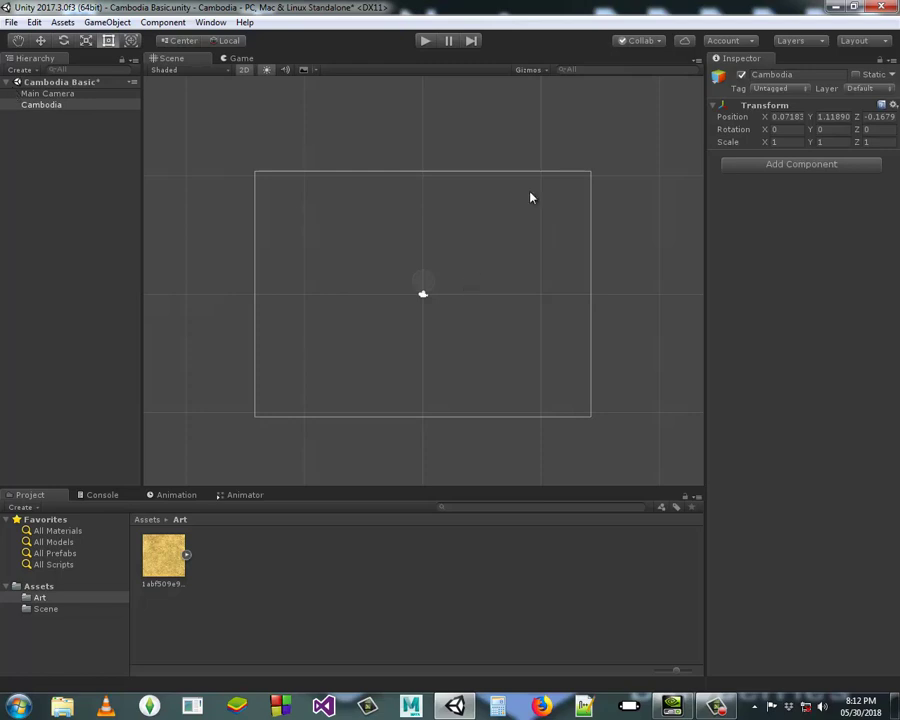
Step: Save the Cambodia Basic scene with File > Save Scenes, clearing its unsaved-changes mark
click(16, 23)
click(48, 74)
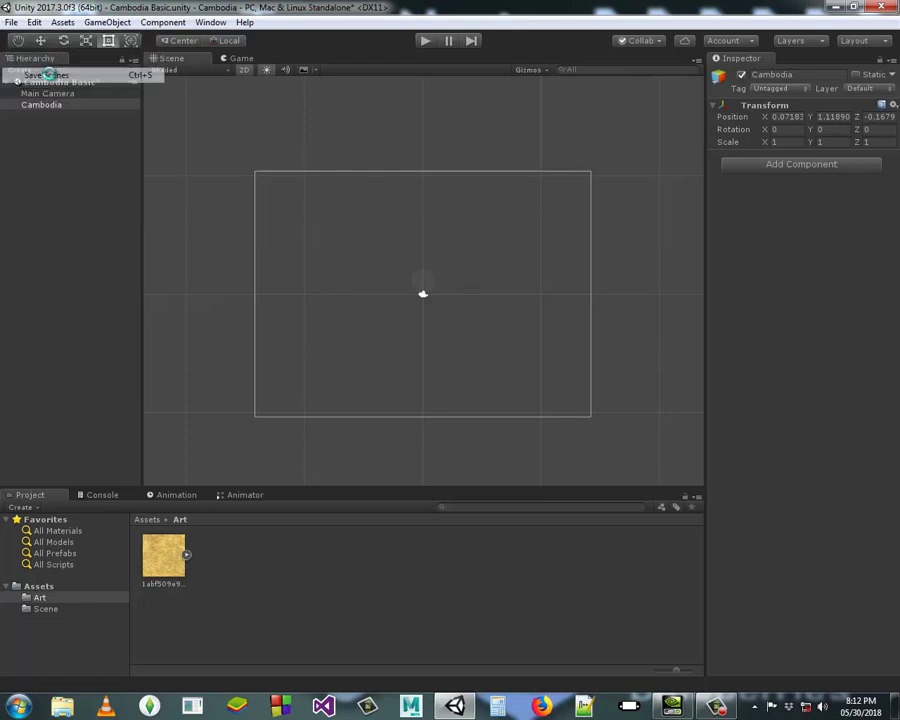
click(12, 22)
click(47, 142)
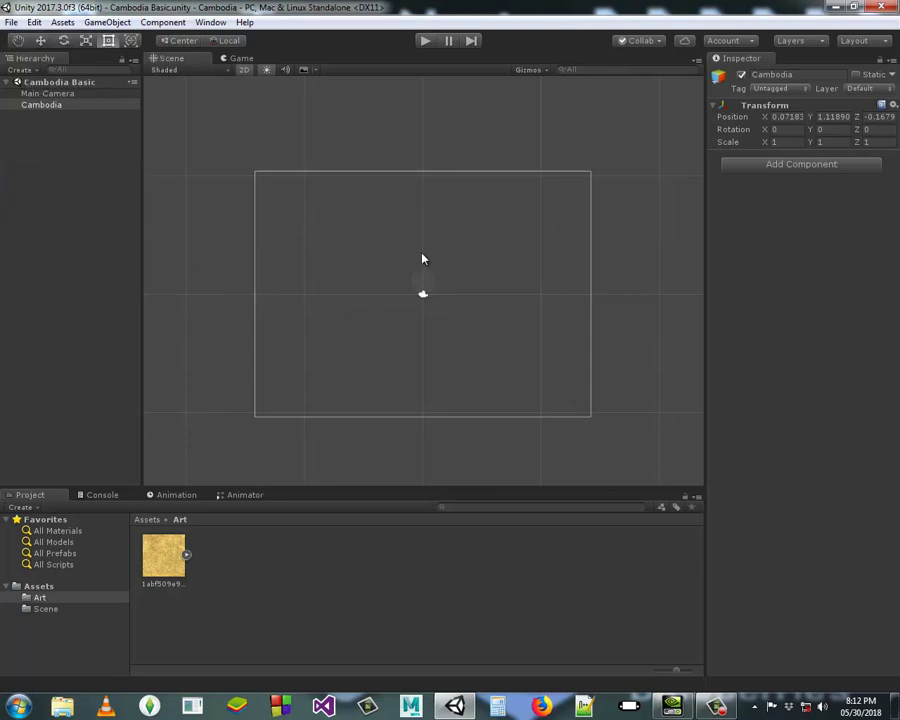